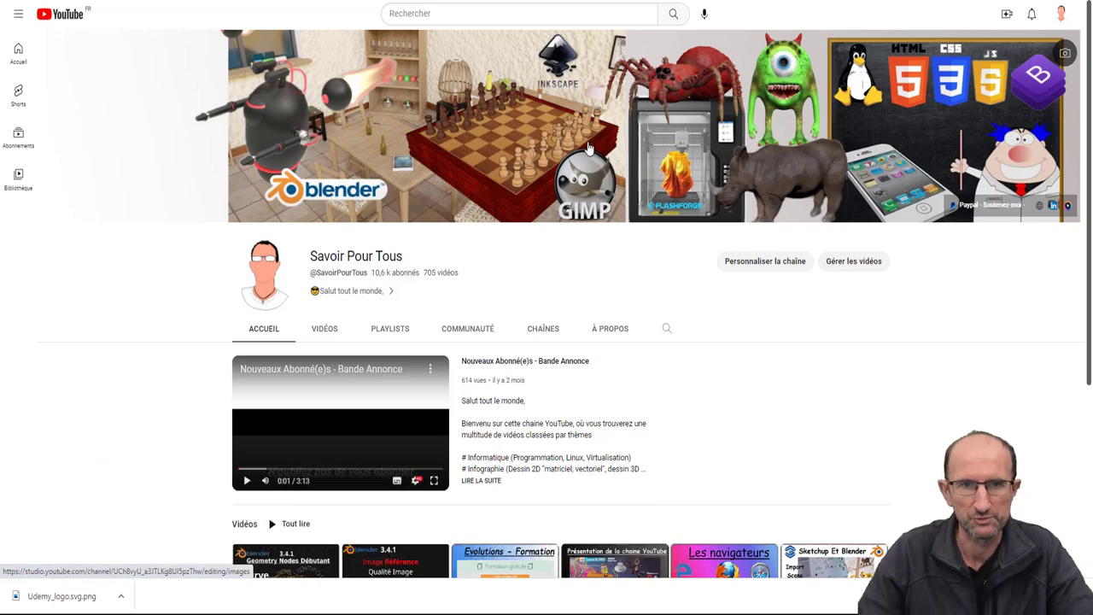
Step: Start the channel's Adobe Aero playlist from the Playlists tab
click(401, 333)
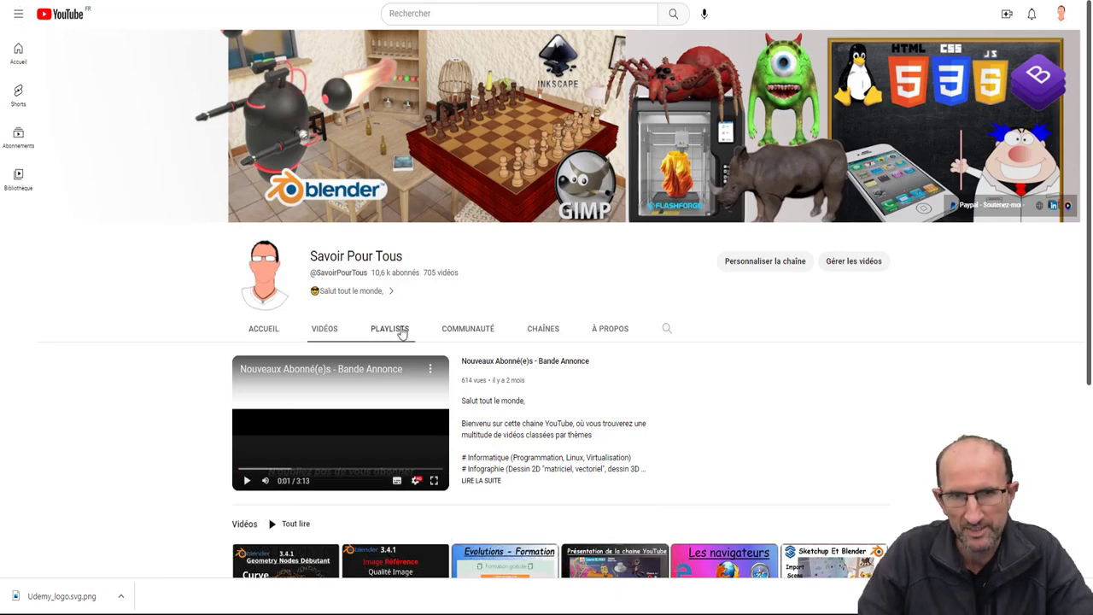
scroll(618, 334, down, 2)
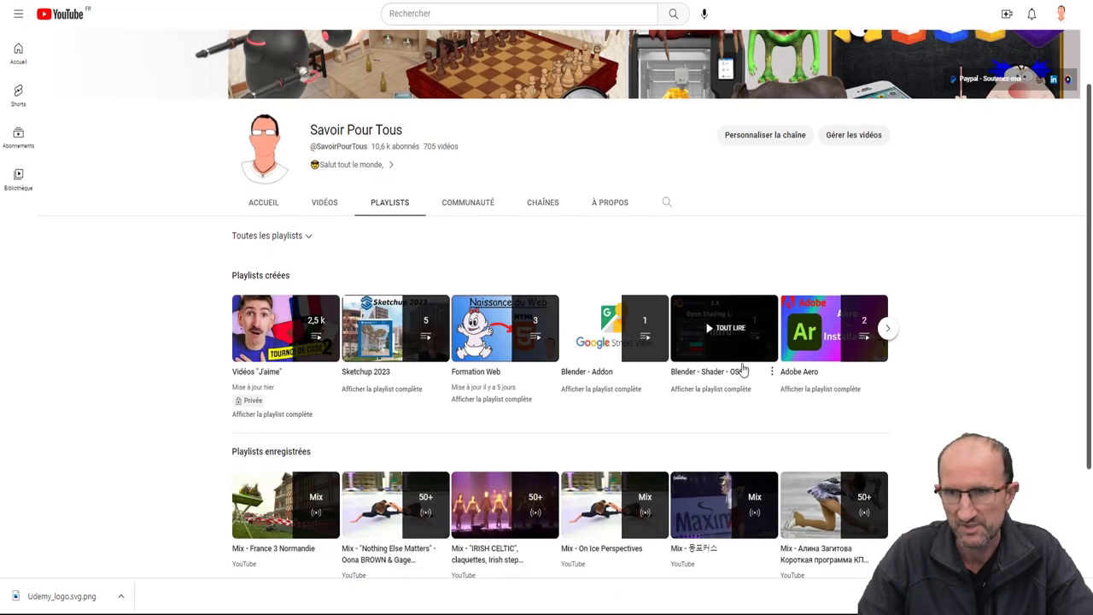
click(793, 377)
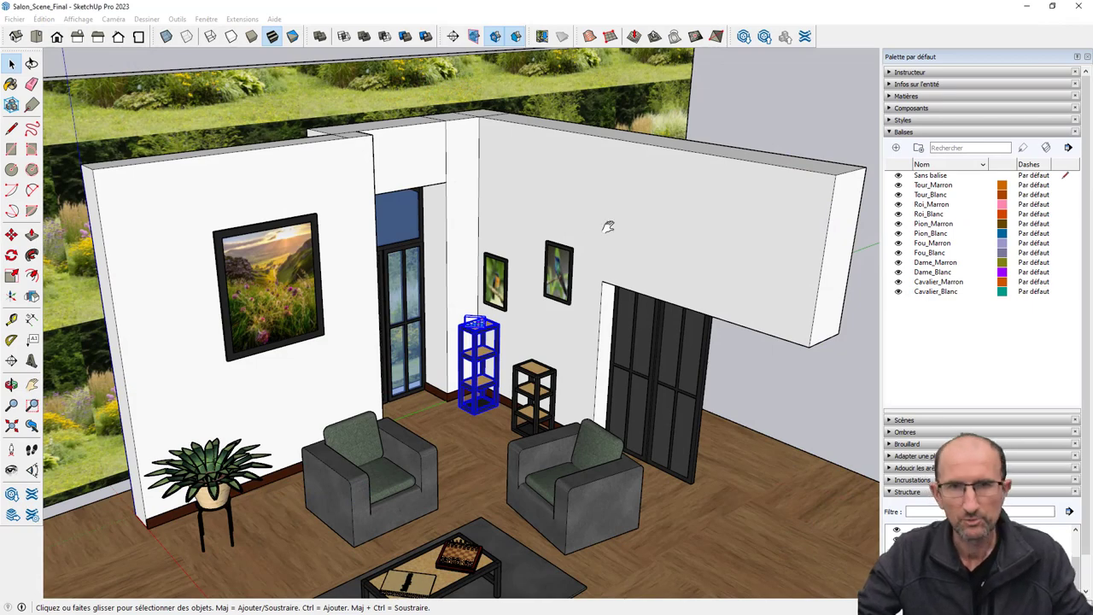
shift+middle_drag(607, 222, 632, 183)
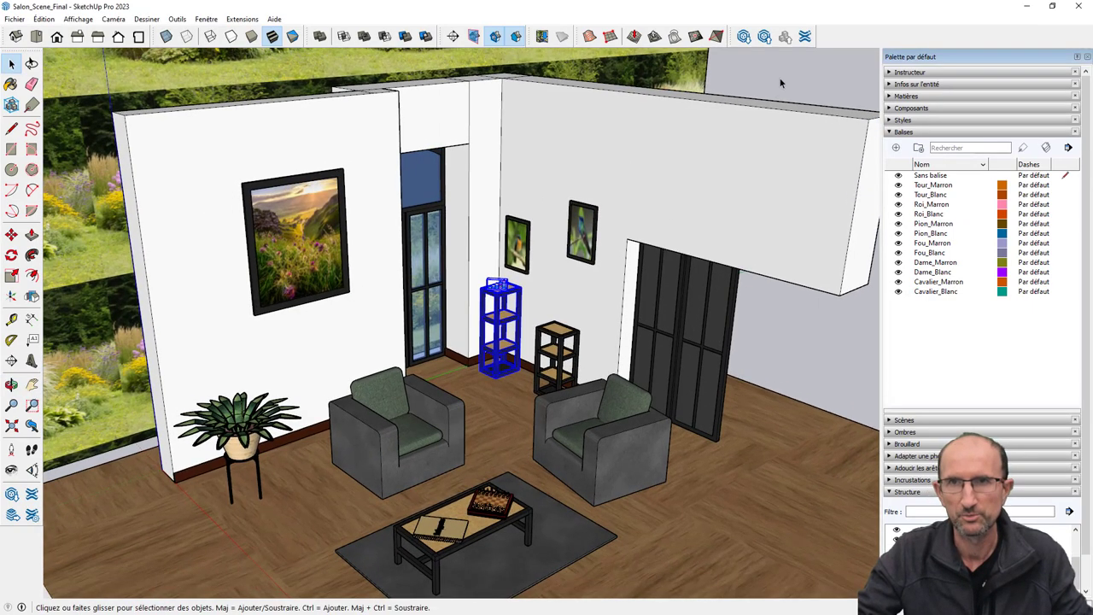
scroll(504, 292, up, 3)
scroll(505, 291, up, 3)
scroll(505, 290, up, 3)
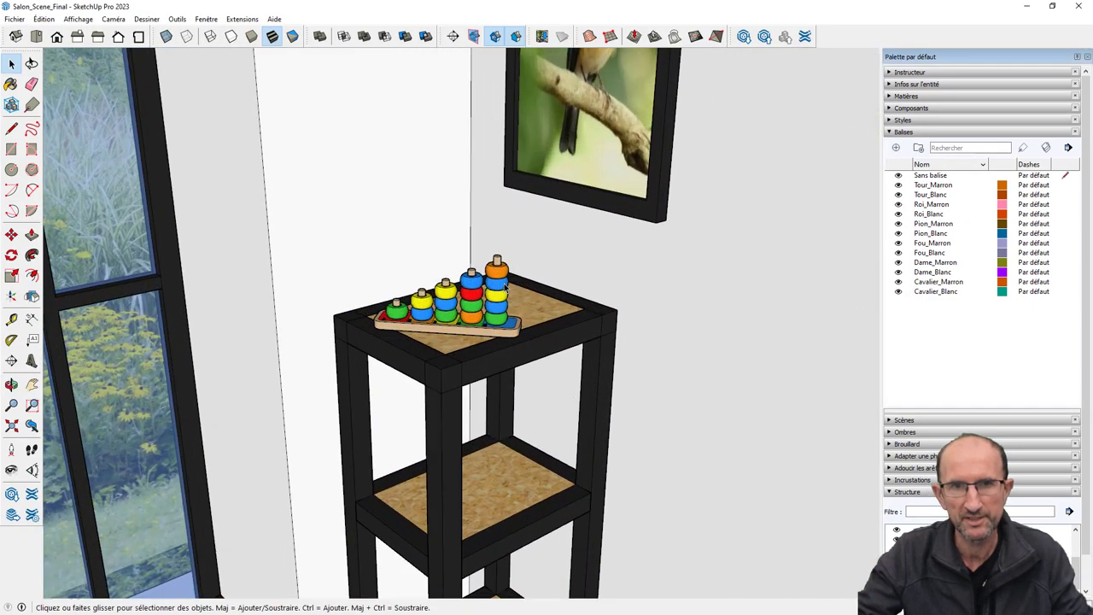
click(505, 291)
scroll(441, 379, down, 3)
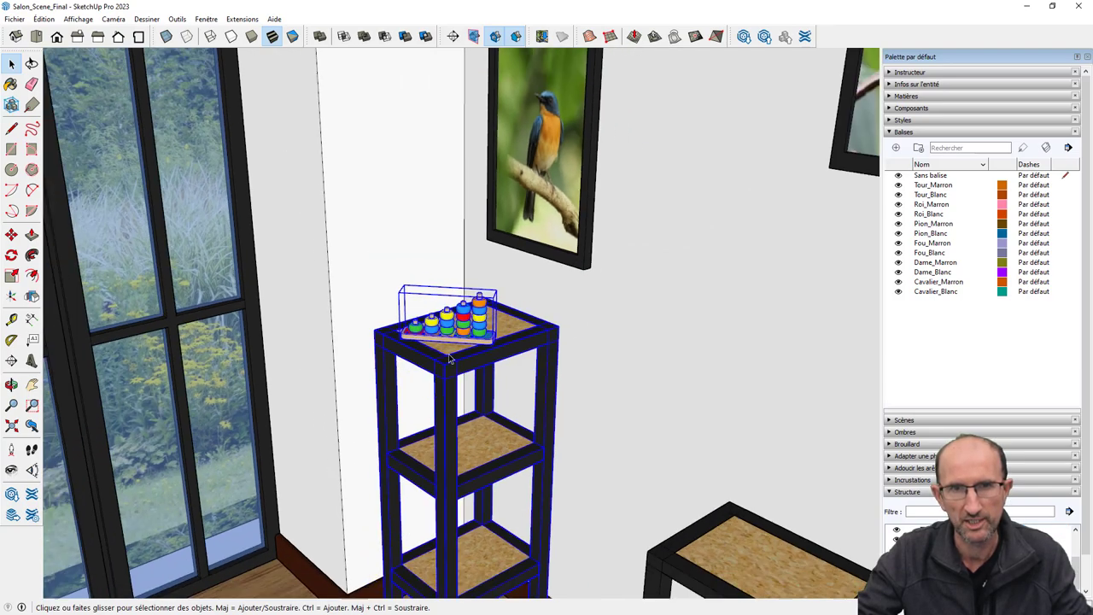
scroll(447, 336, down, 2)
scroll(446, 333, down, 2)
scroll(447, 332, down, 1)
shift+middle_drag(478, 366, 486, 328)
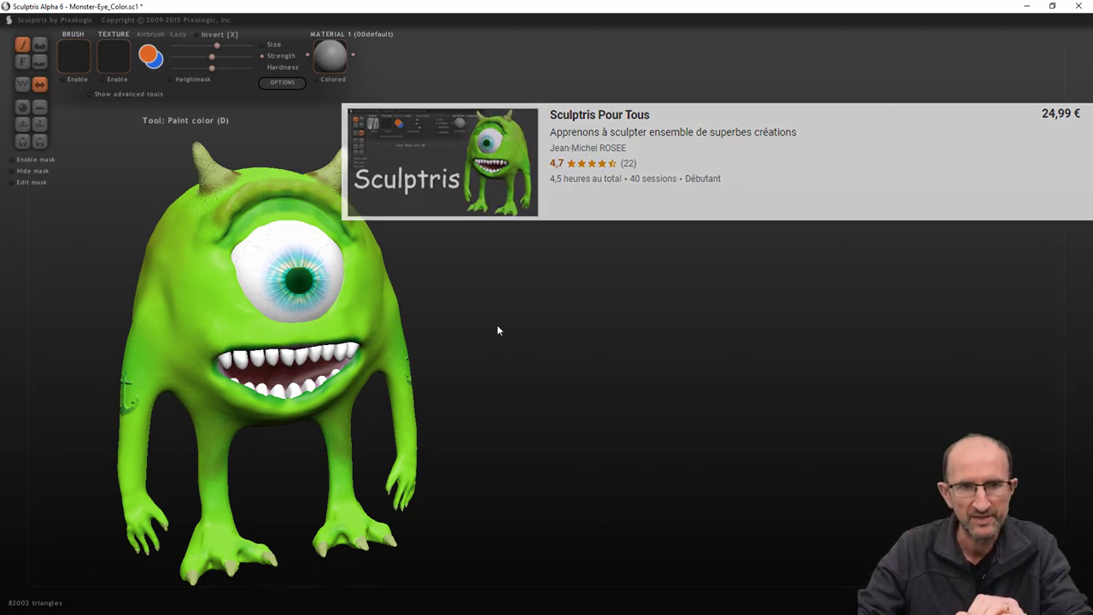
drag(501, 335, 490, 334)
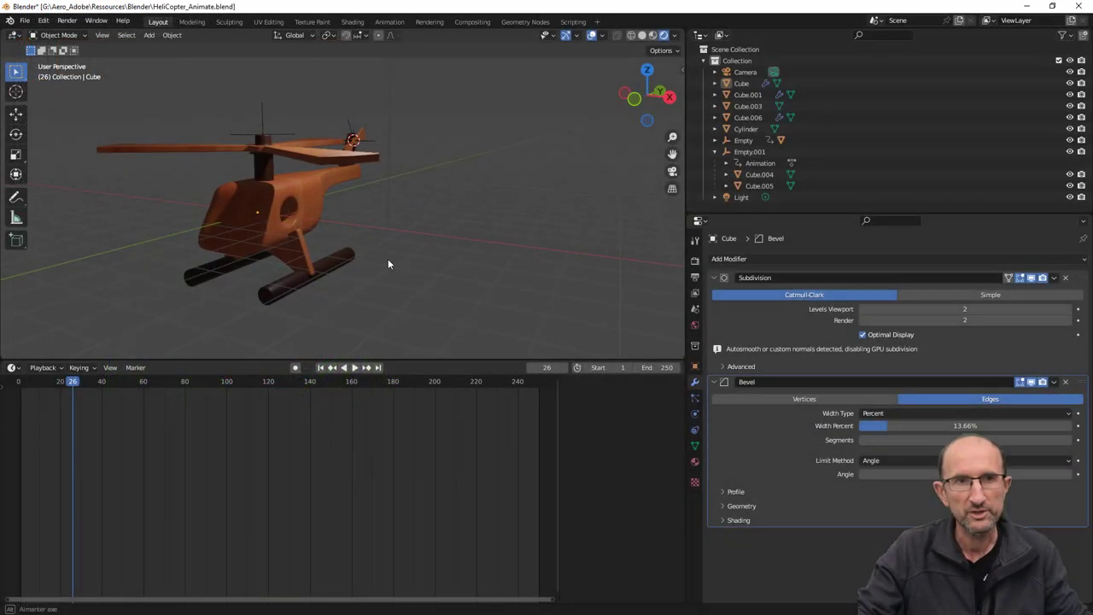
Step: Orbit and zoom around the toy helicopter, then rewind its animation to frame 1
scroll(393, 247, up, 3)
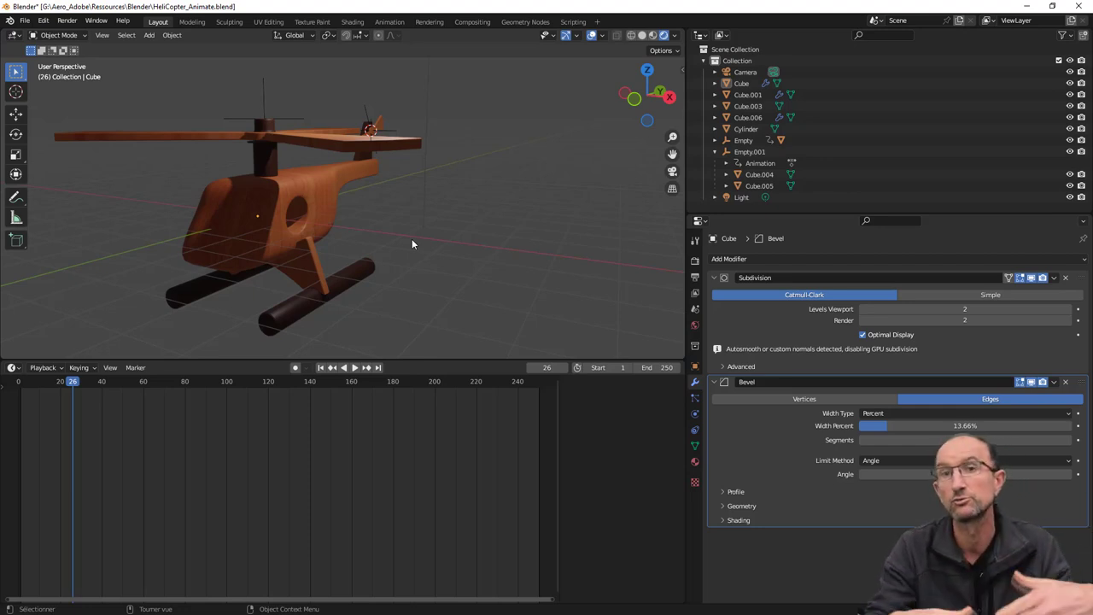
middle_drag(418, 247, 416, 248)
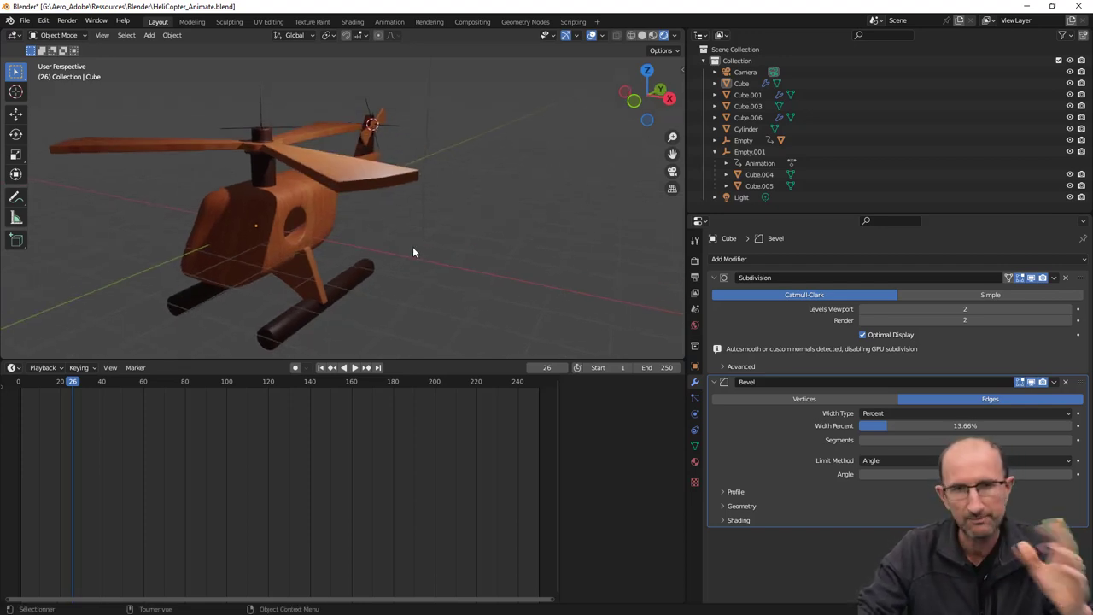
mouse_move(439, 251)
middle_down()
mouse_move(305, 224)
mouse_move(401, 233)
mouse_move(434, 200)
mouse_move(363, 181)
mouse_move(306, 225)
mouse_move(320, 256)
middle_up()
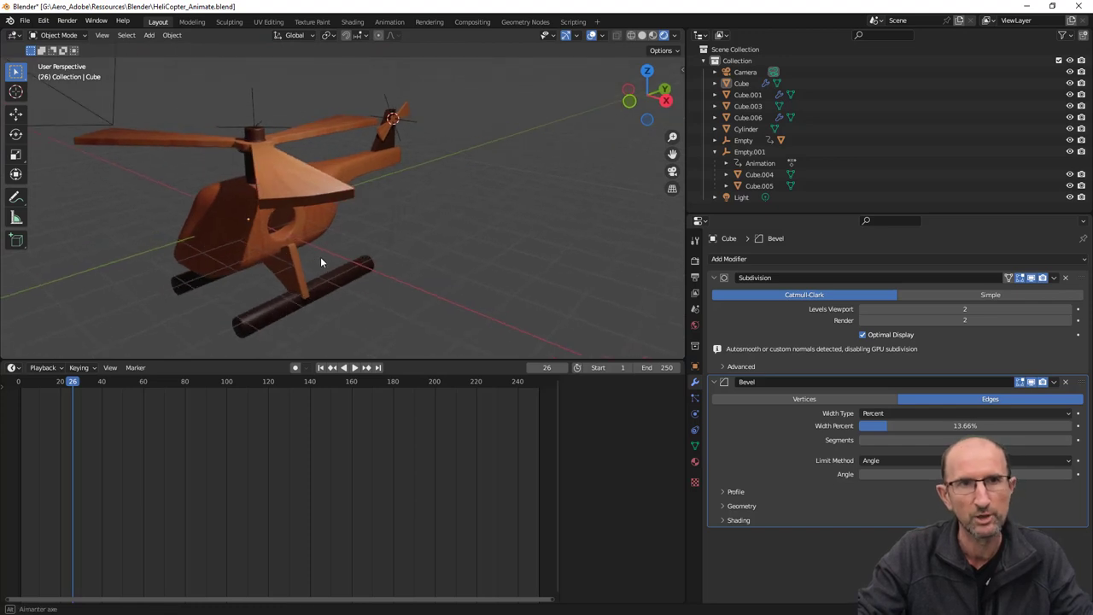
scroll(316, 257, up, 3)
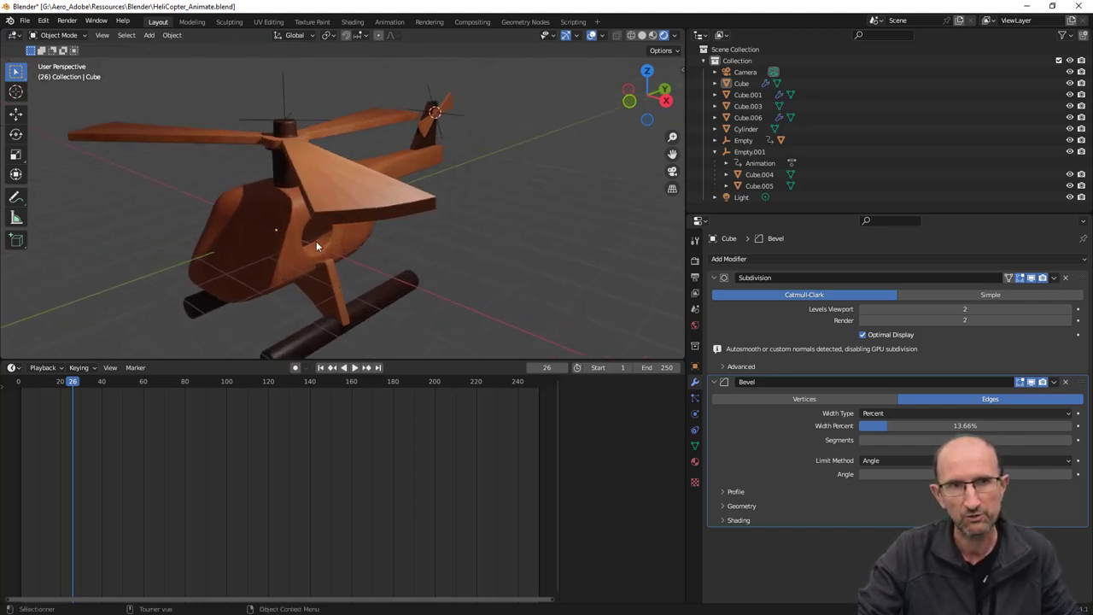
click(320, 368)
scroll(482, 230, down, 3)
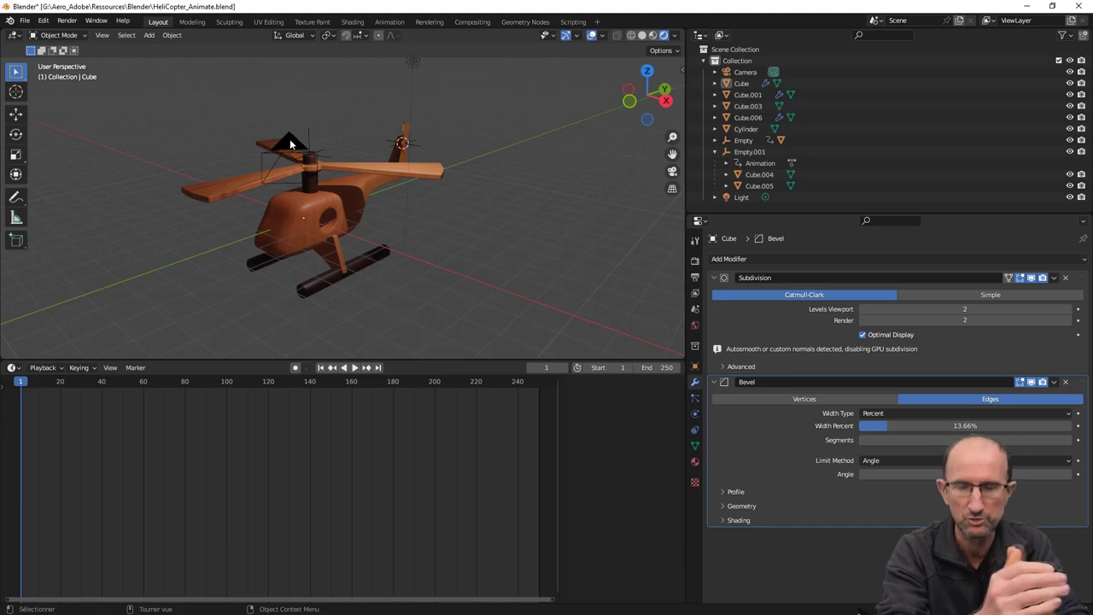
middle_drag(434, 208, 427, 208)
middle_drag(480, 176, 409, 165)
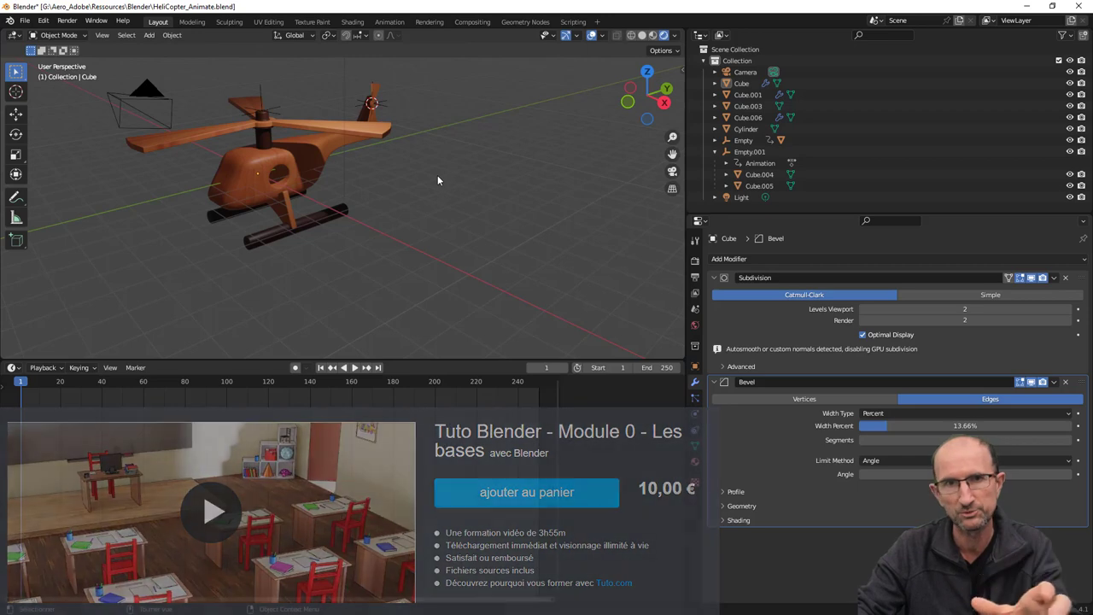
middle_drag(437, 175, 453, 218)
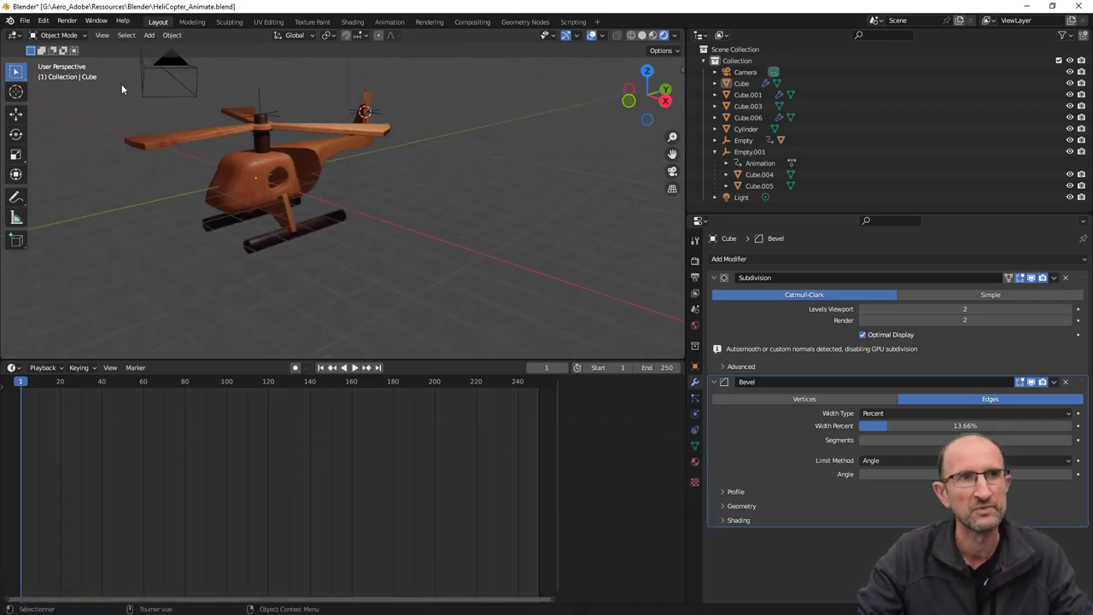
click(25, 20)
mouse_move(44, 185)
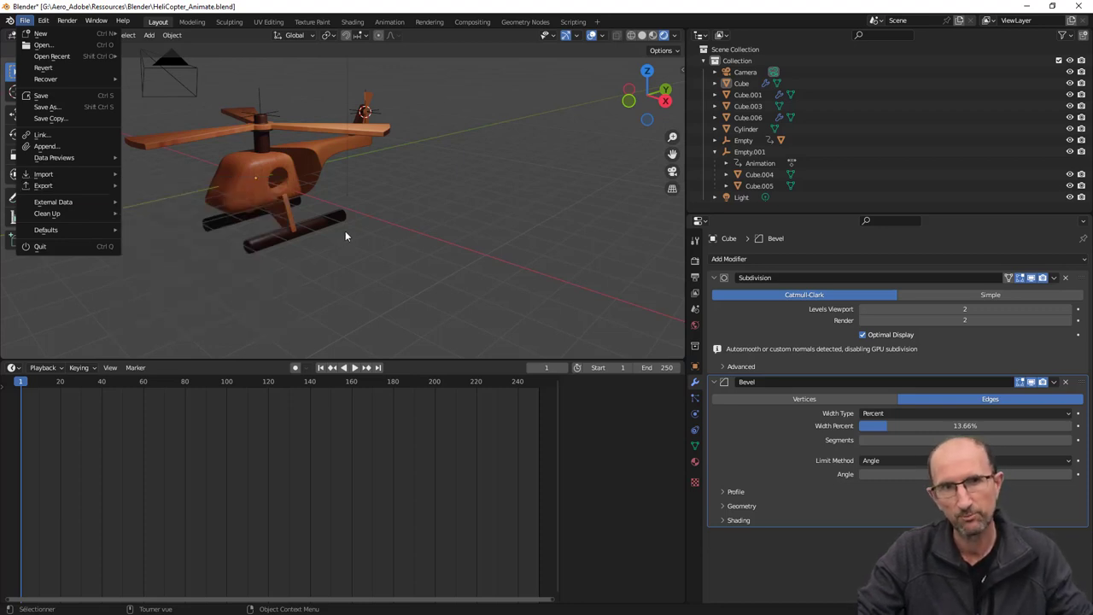
scroll(419, 197, up, 1)
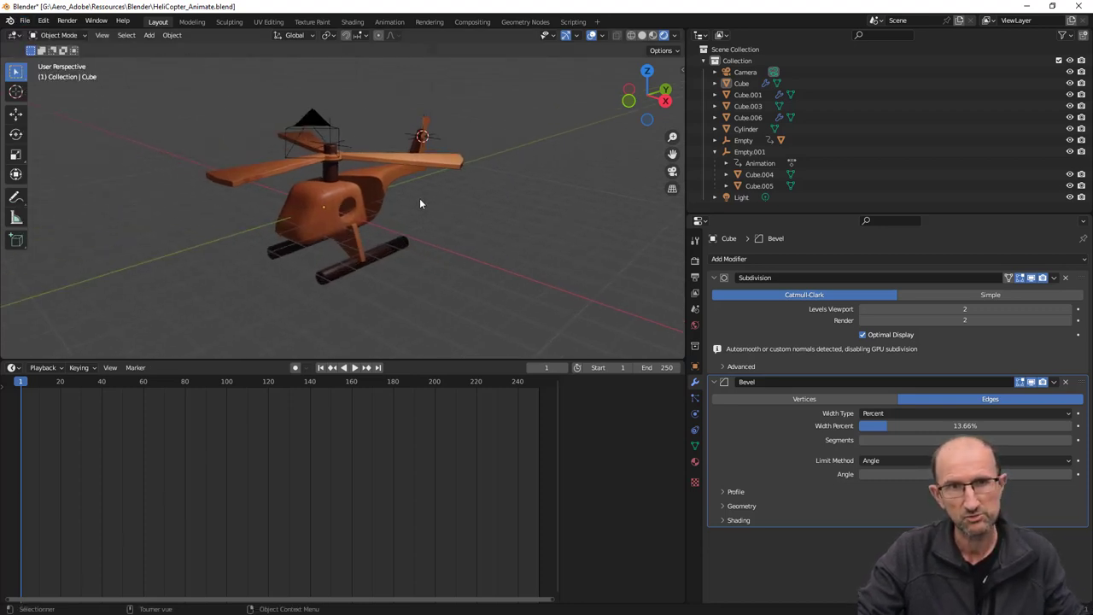
scroll(365, 205, up, 1)
scroll(346, 187, up, 2)
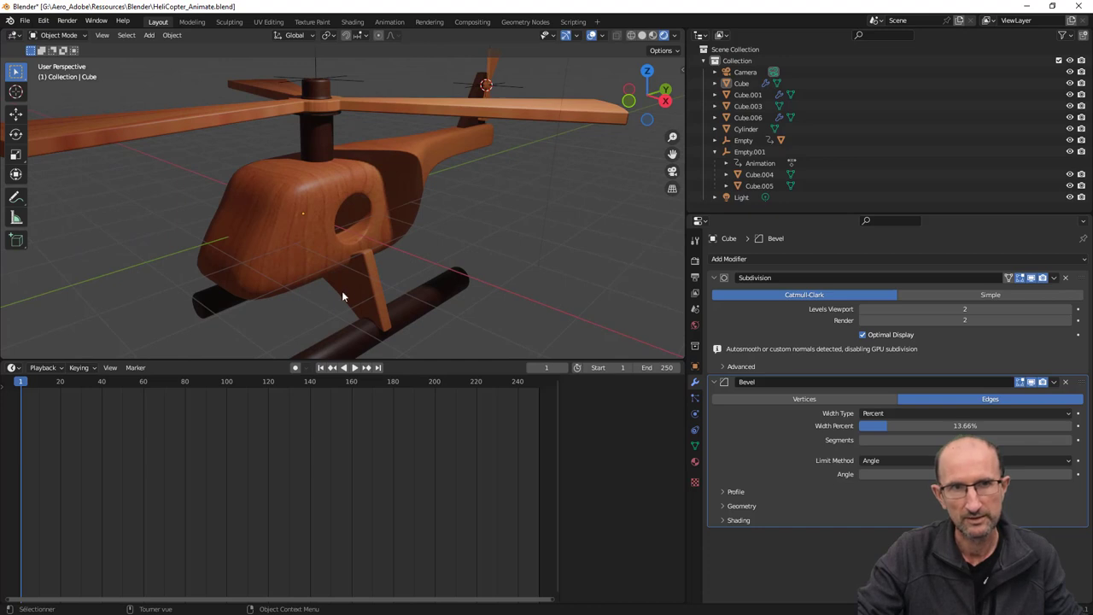
mouse_move(341, 296)
middle_down()
mouse_move(407, 194)
mouse_move(349, 205)
middle_up()
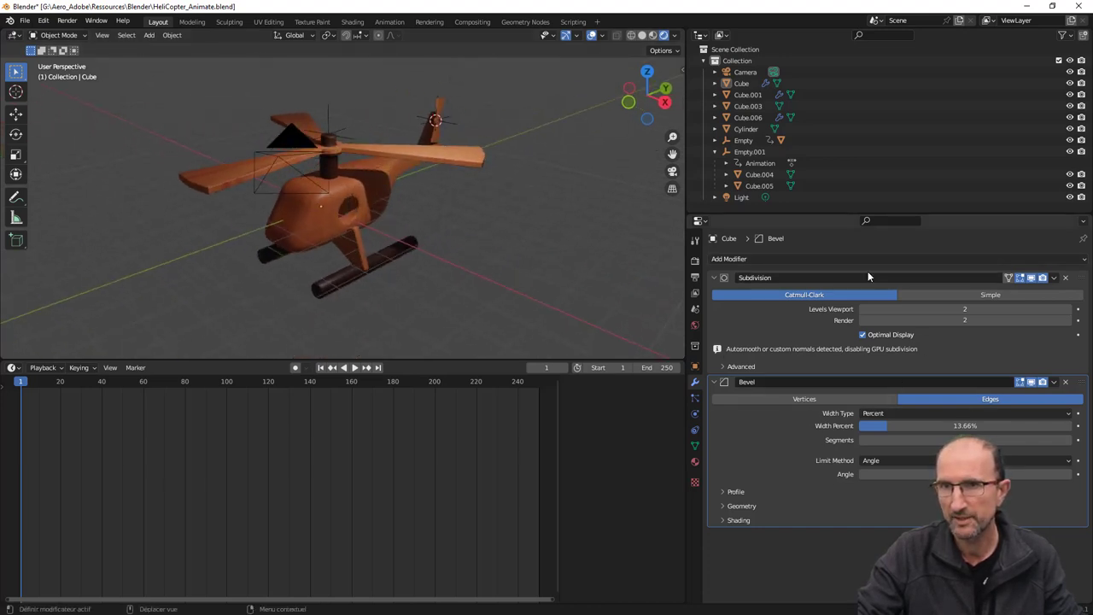
mouse_move(449, 293)
middle_down()
mouse_move(402, 227)
mouse_move(407, 205)
middle_up()
scroll(394, 194, up, 1)
scroll(394, 194, up, 3)
scroll(395, 194, down, 2)
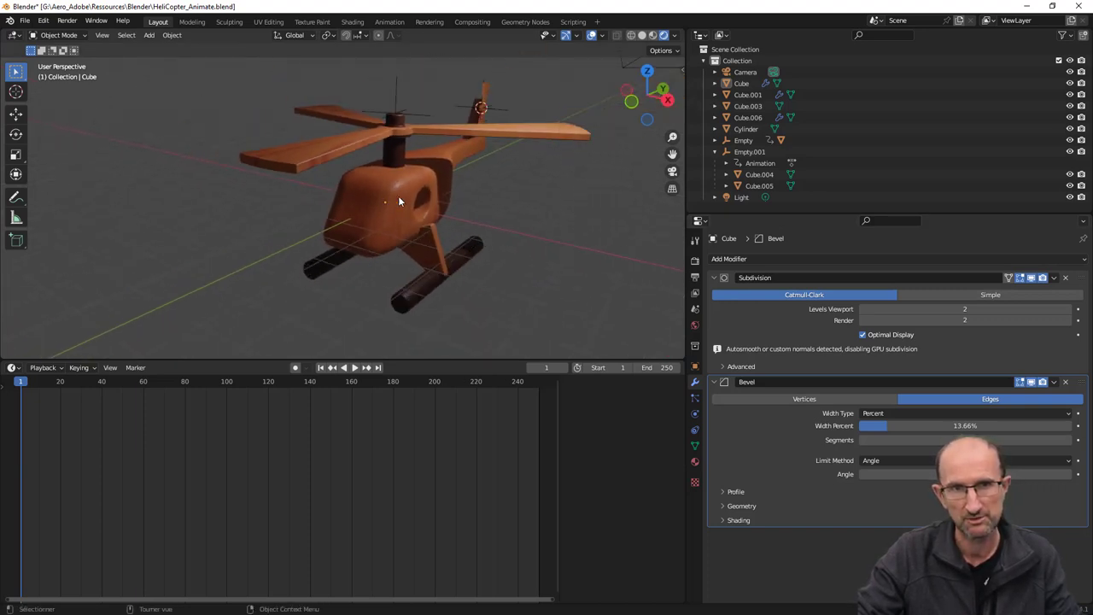
scroll(357, 202, up, 1)
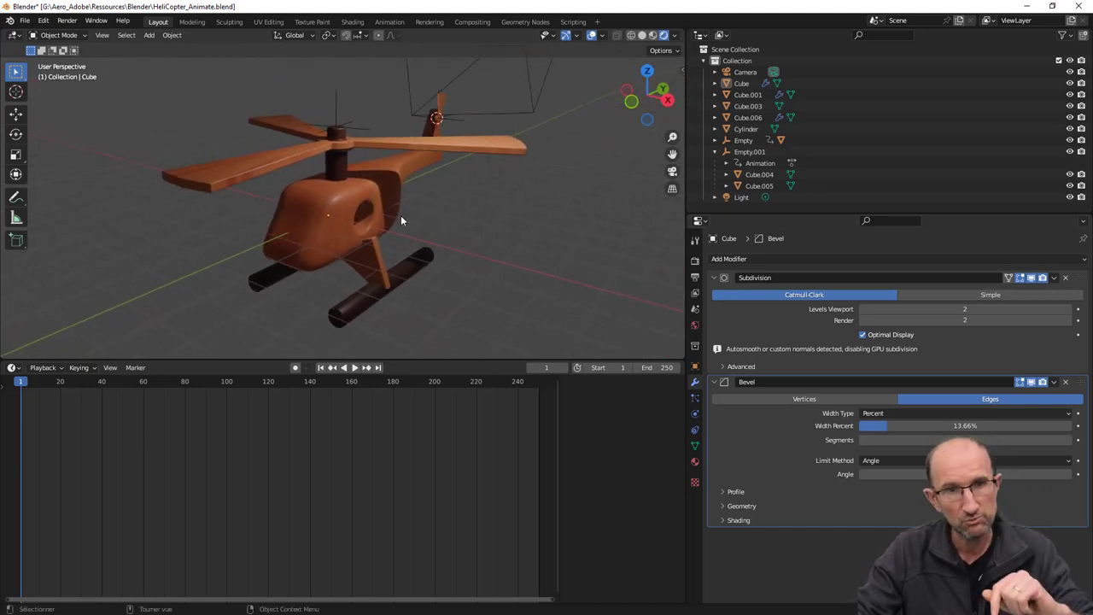
Step: Enlarge the 3D view above the timeline and play the animation, pausing at frame 29
drag(363, 360, 360, 392)
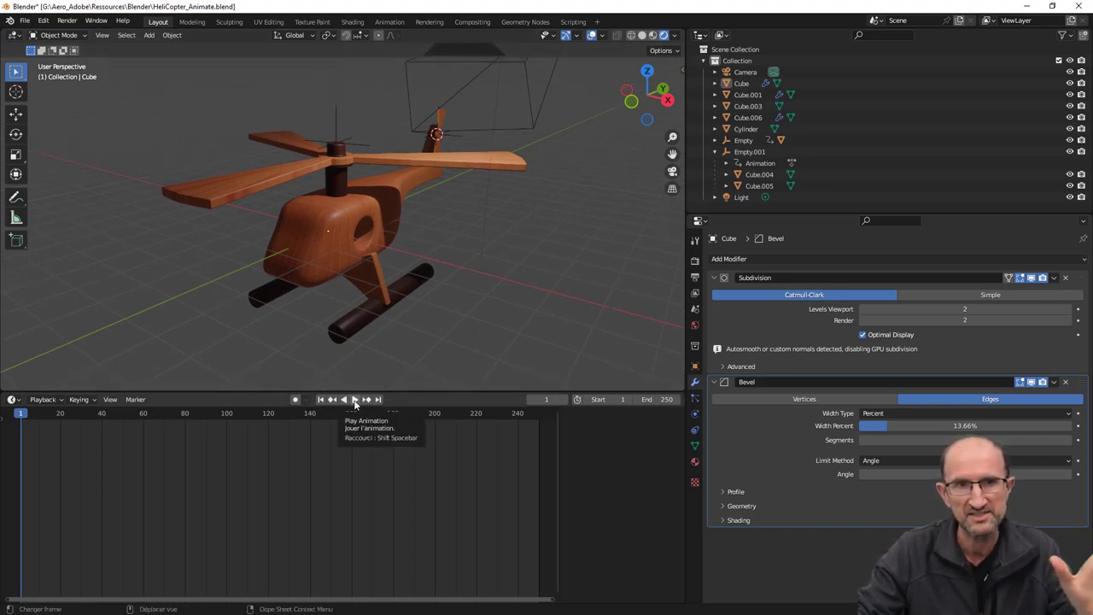
click(355, 399)
click(350, 400)
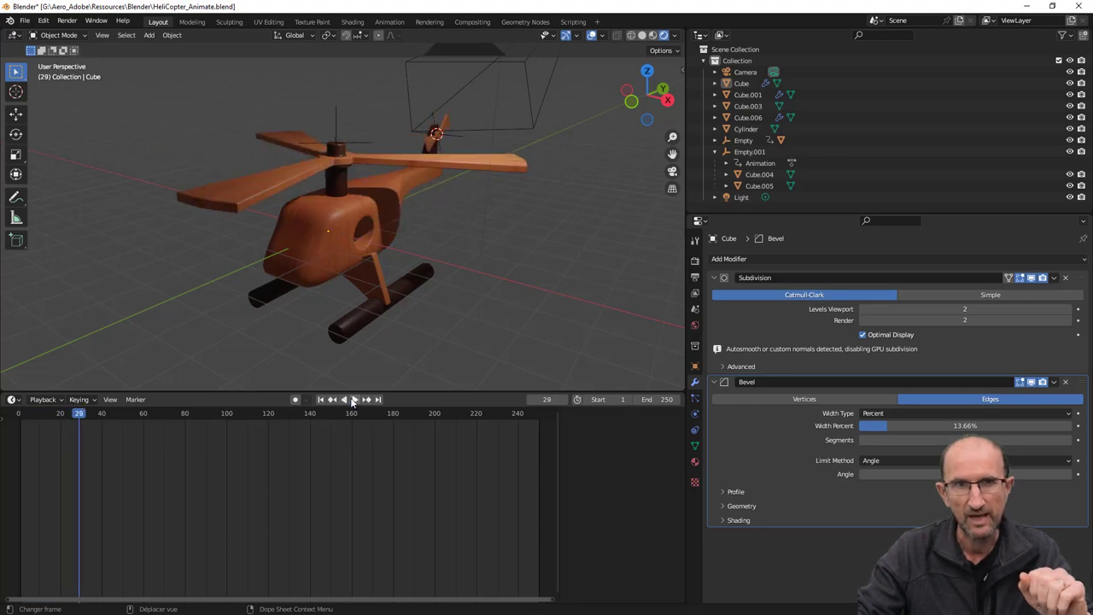
Step: Select the main rotor Cube.002 and tail rotor Cube.005, then orbit the helicopter
click(281, 180)
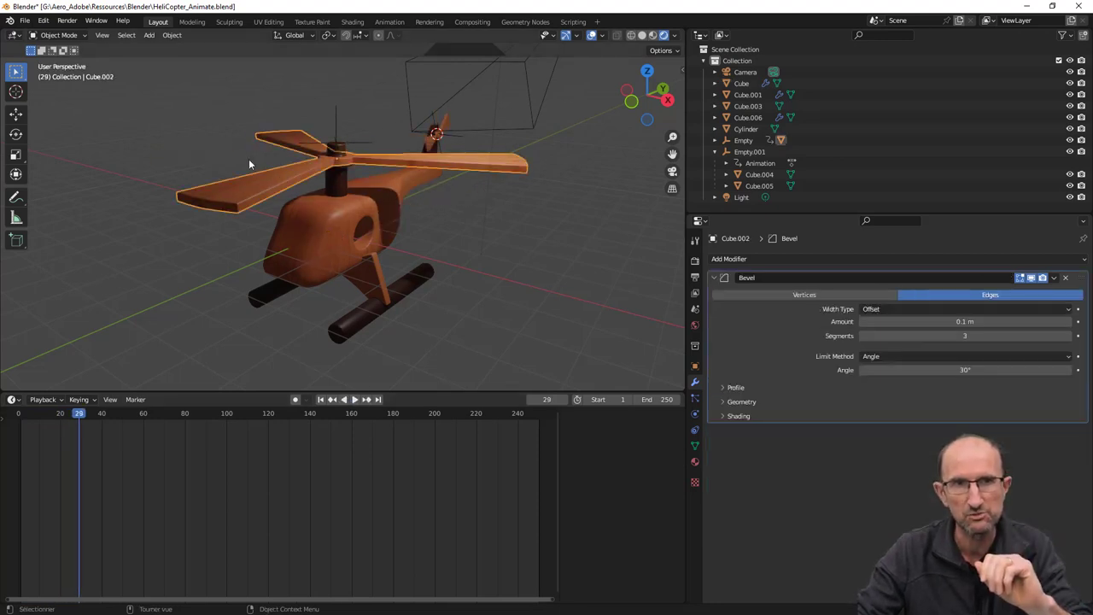
click(444, 127)
mouse_move(446, 229)
middle_down()
mouse_move(415, 234)
mouse_move(459, 239)
mouse_move(351, 239)
middle_up()
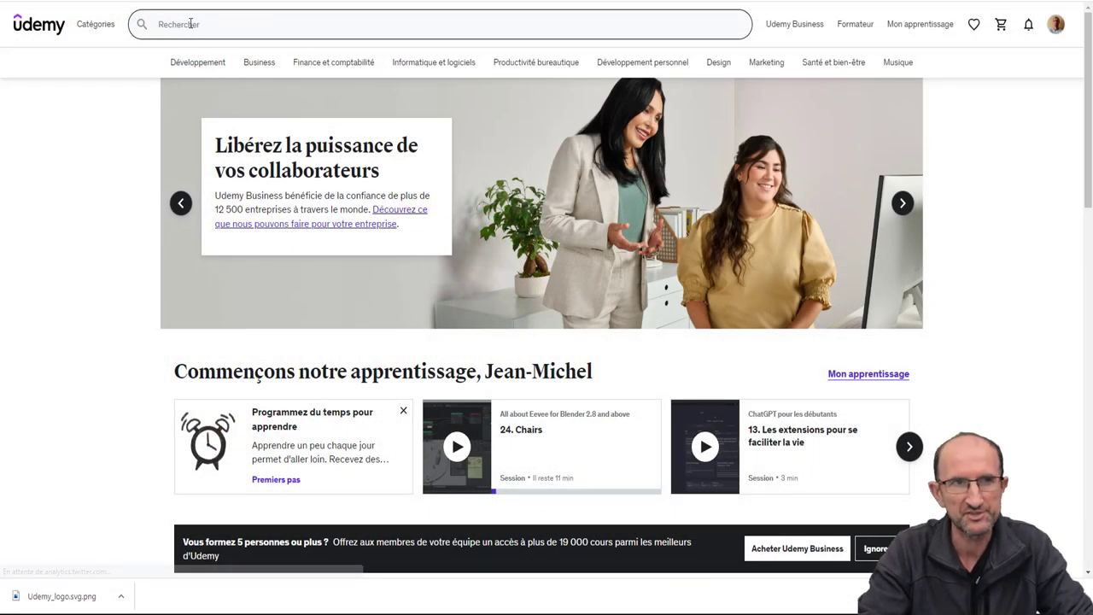
Step: Search Udemy for the instructor's courses and open Adobe Aero - Réalité augmentée
text(i)
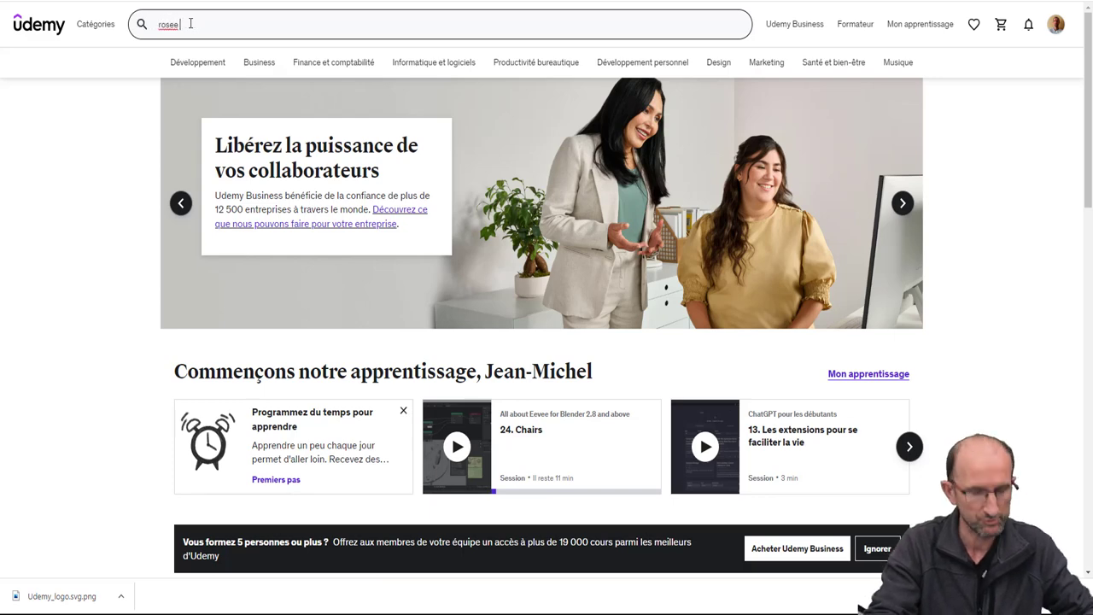
text(n-michel)
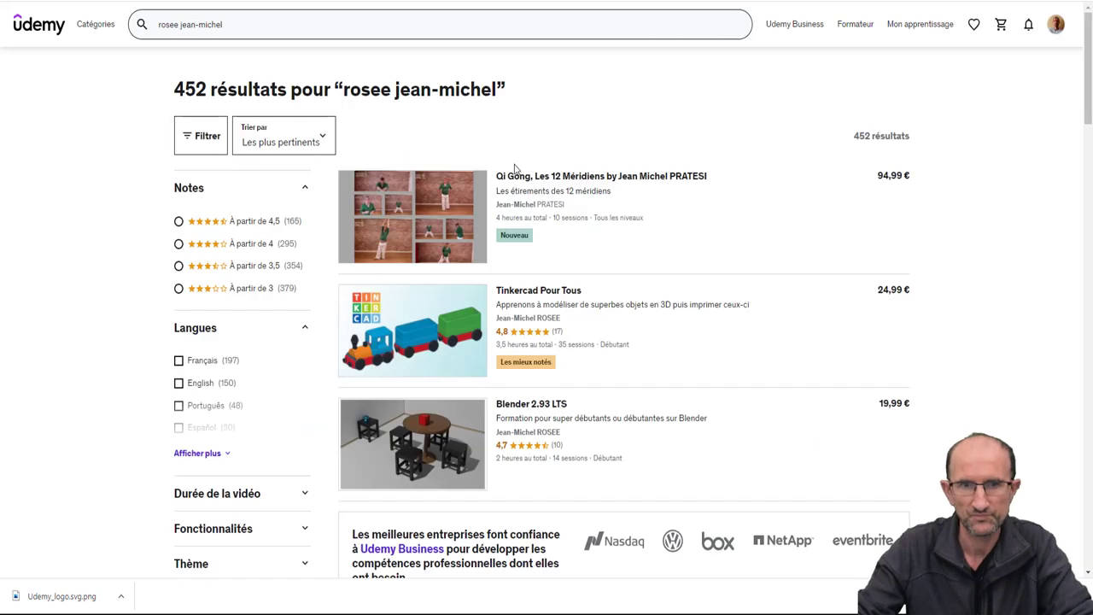
scroll(538, 188, down, 7)
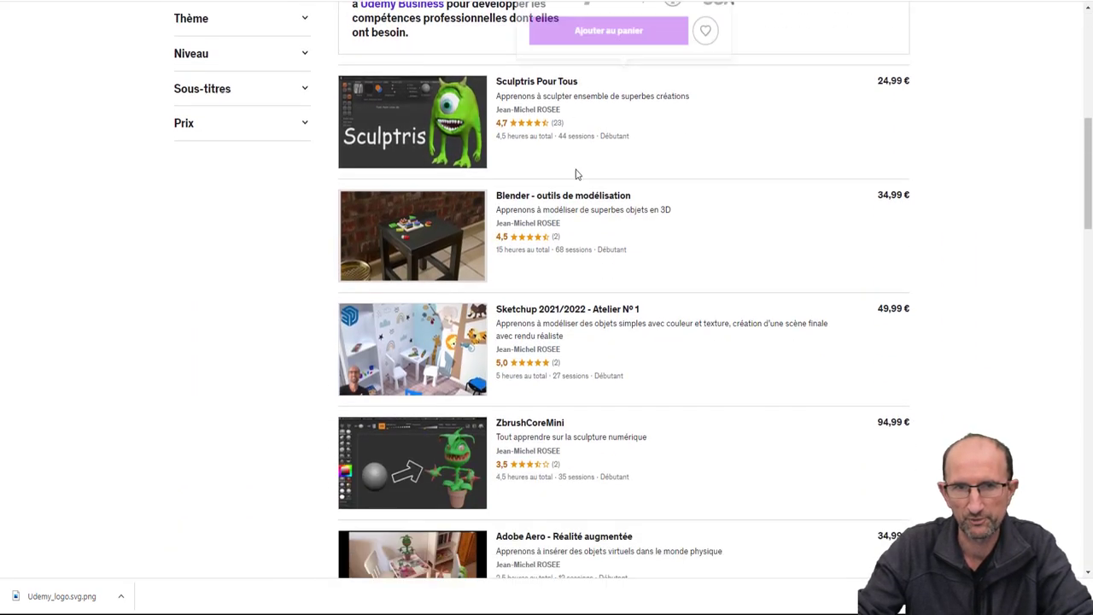
scroll(405, 224, down, 3)
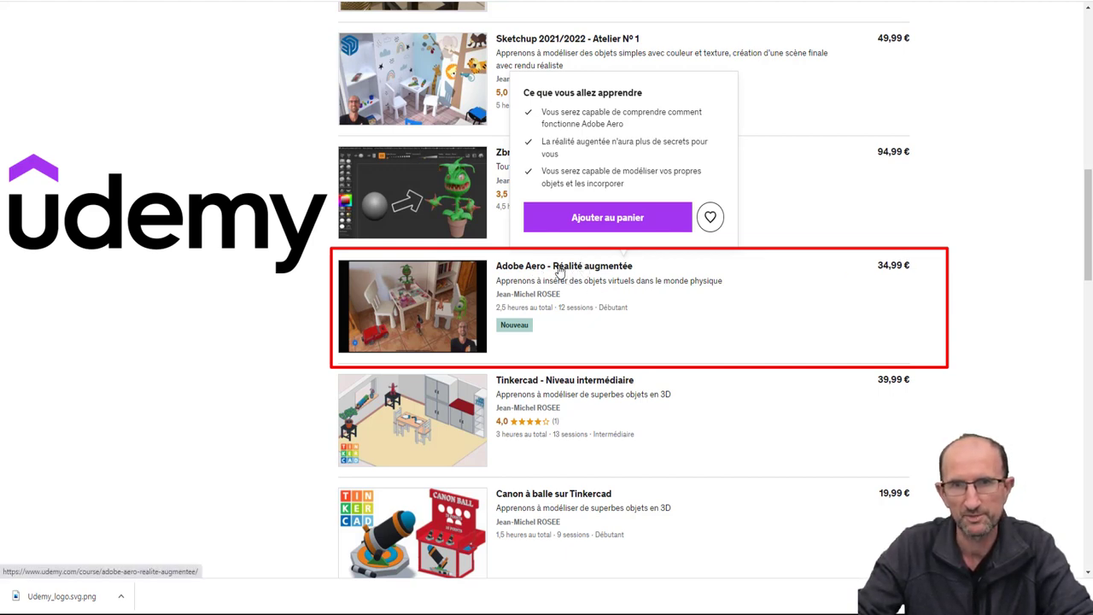
click(559, 174)
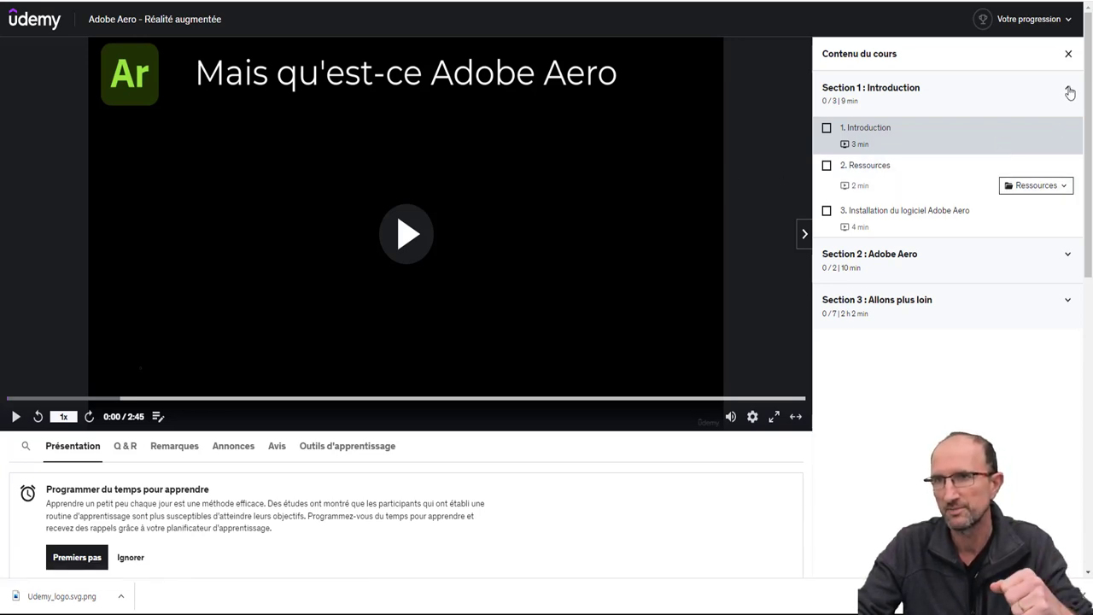
Step: Show the lesson's Ressources.zip download and expand the Section 2 and Section 3 lesson lists
click(1057, 185)
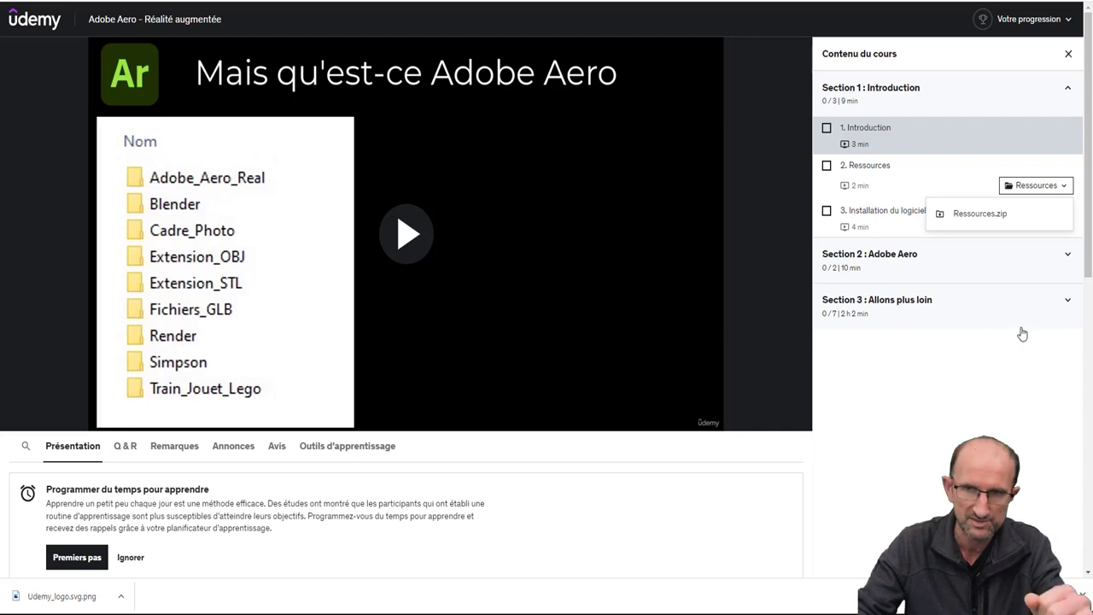
click(1067, 258)
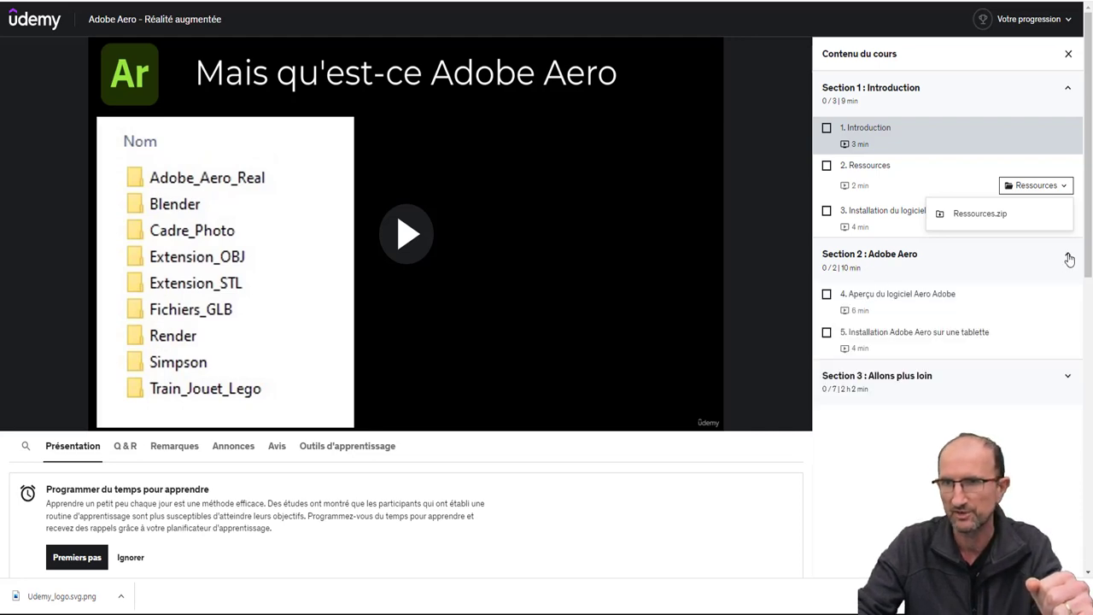
click(1070, 259)
click(1066, 303)
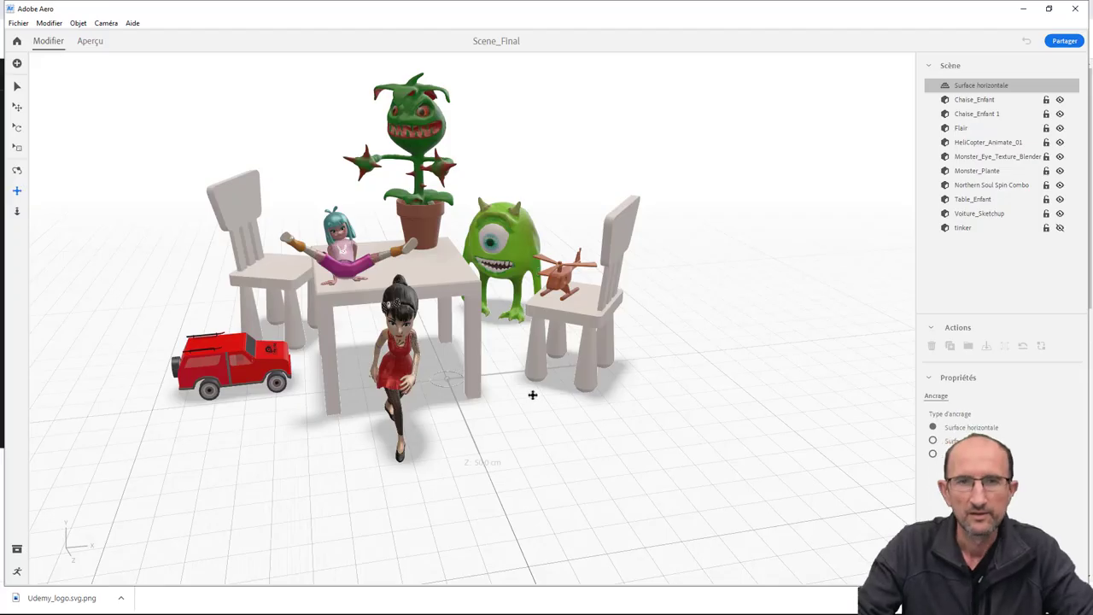
Step: Orbit Scene_Final, open the Ressources pour démarrer library, and show the Behaviors list
mouse_move(522, 410)
middle_down()
mouse_move(480, 407)
mouse_move(500, 415)
middle_up()
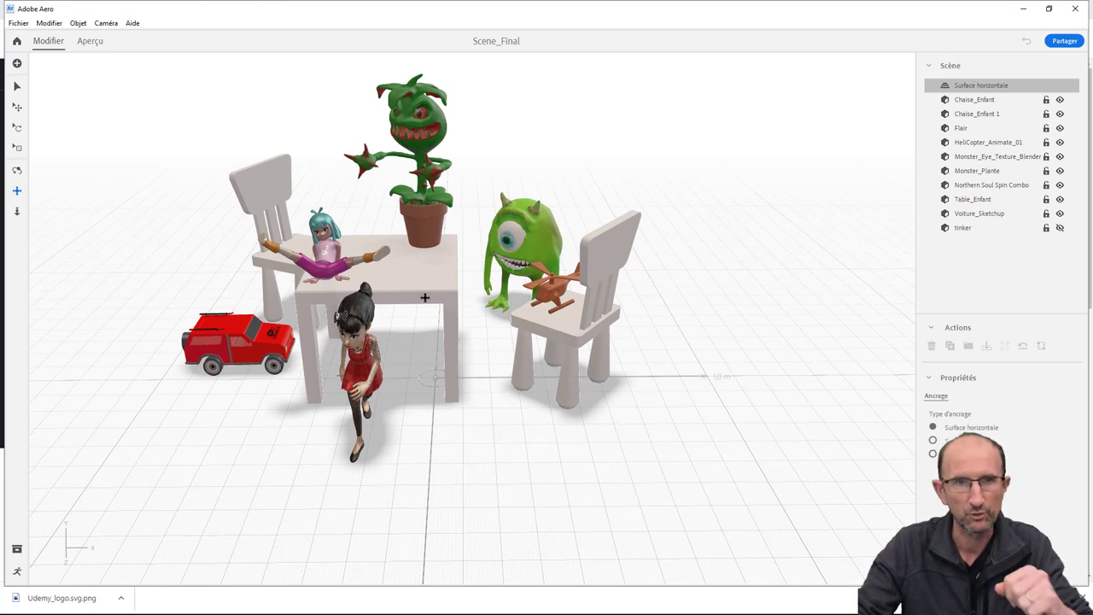
click(17, 550)
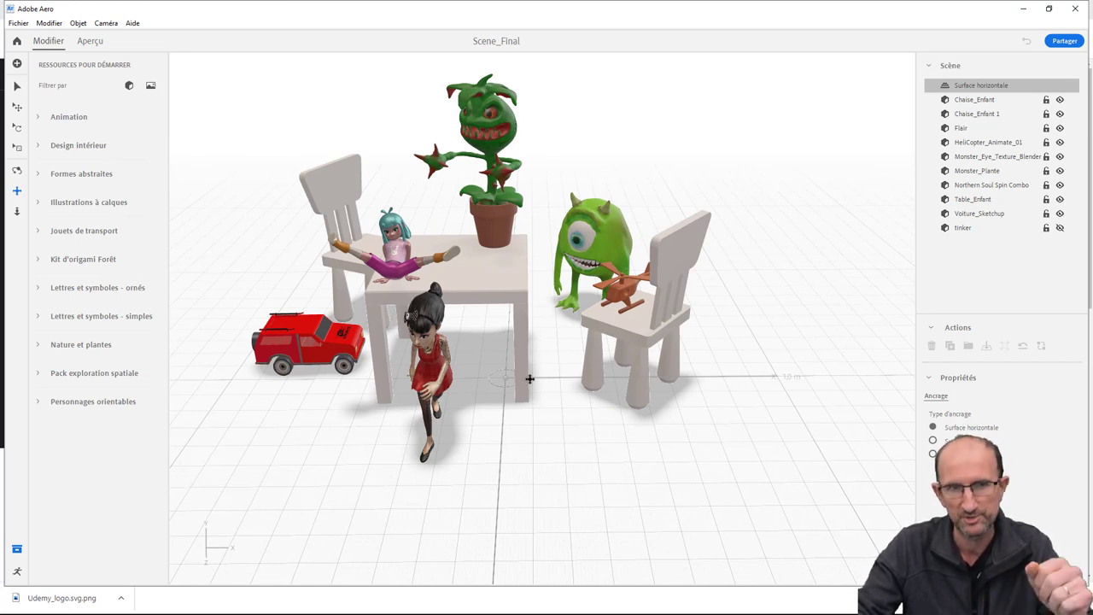
click(17, 571)
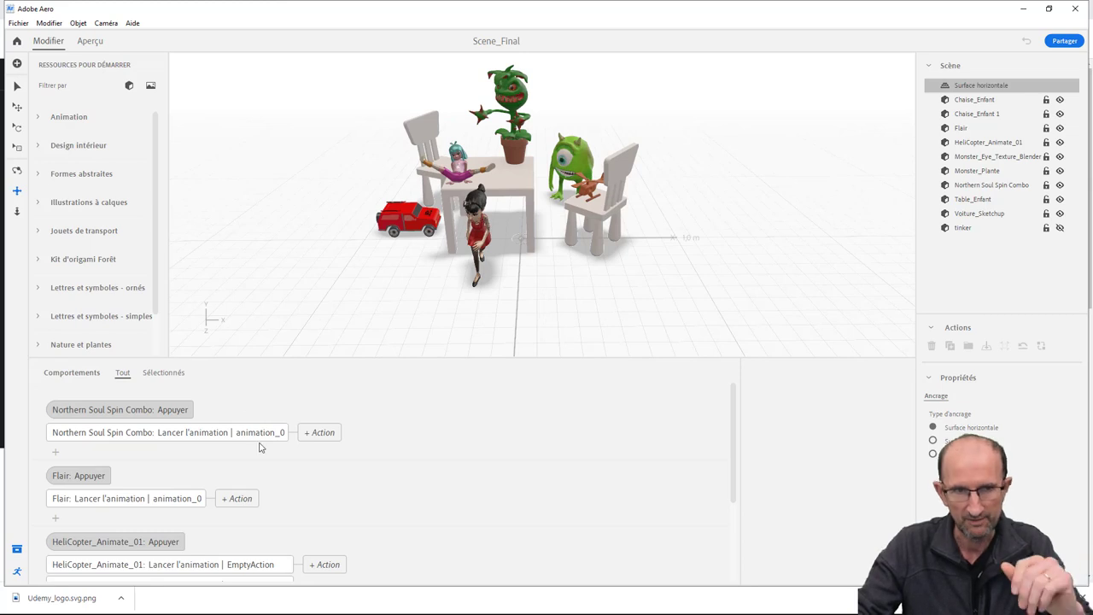
scroll(261, 447, down, 3)
scroll(255, 446, up, 3)
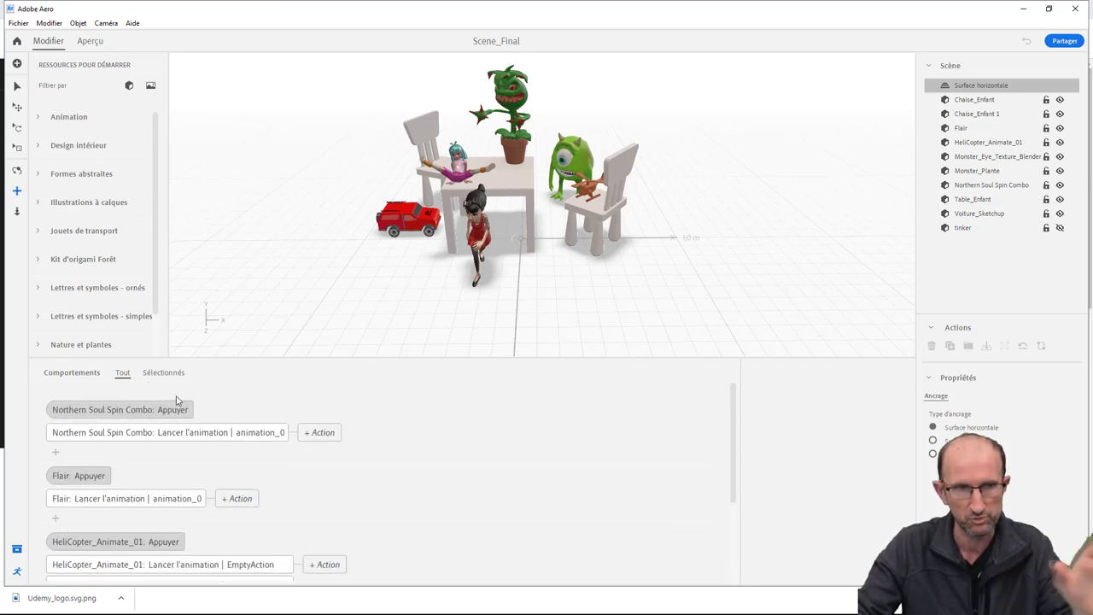
click(317, 432)
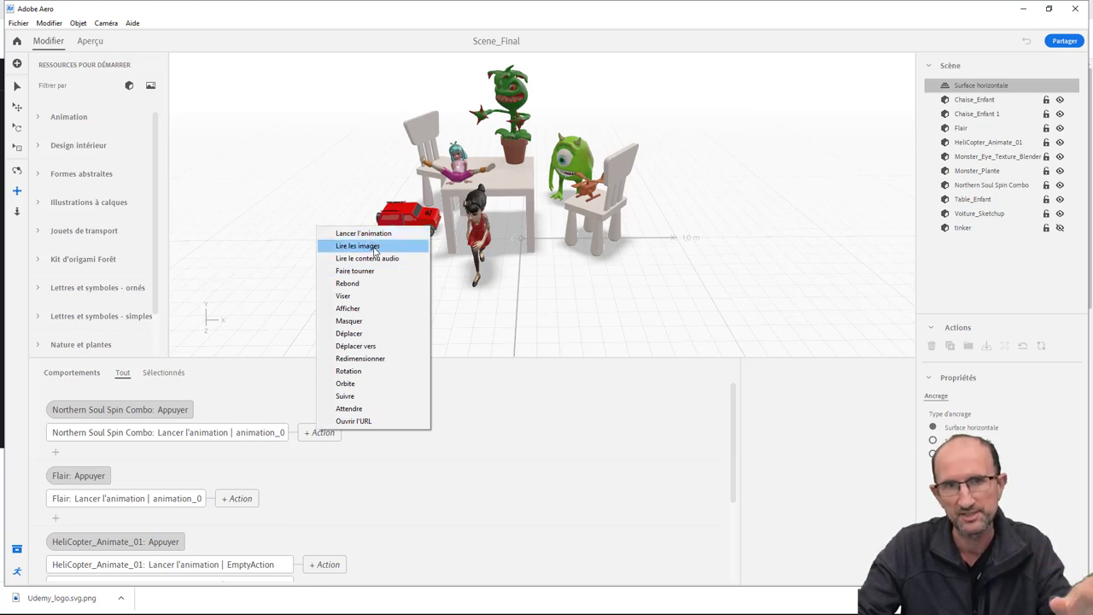
click(548, 333)
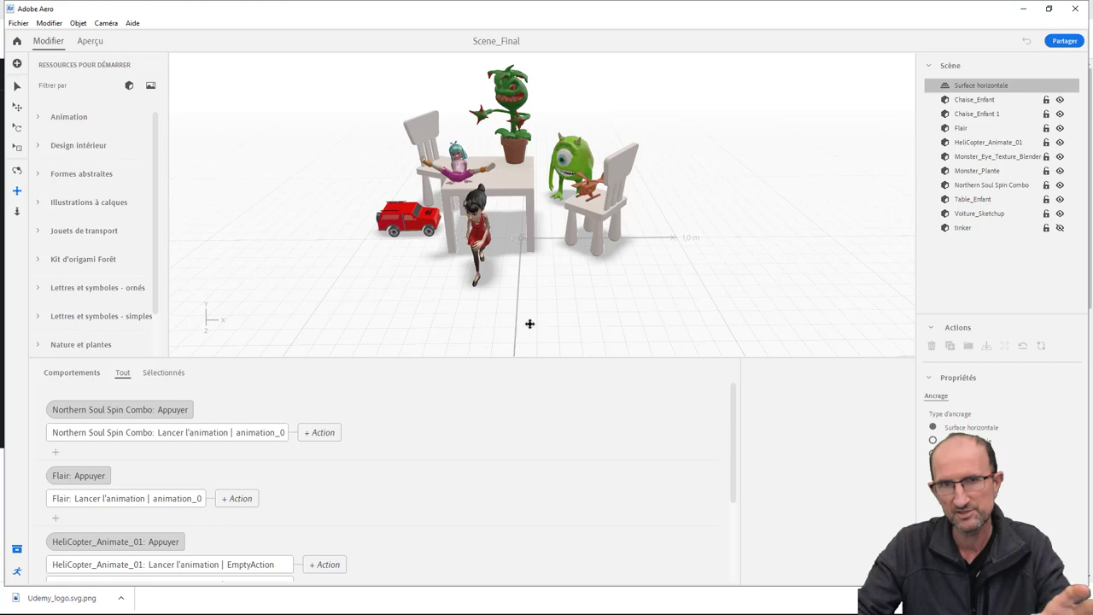
mouse_move(527, 324)
right_down()
mouse_move(612, 307)
mouse_move(530, 310)
right_up()
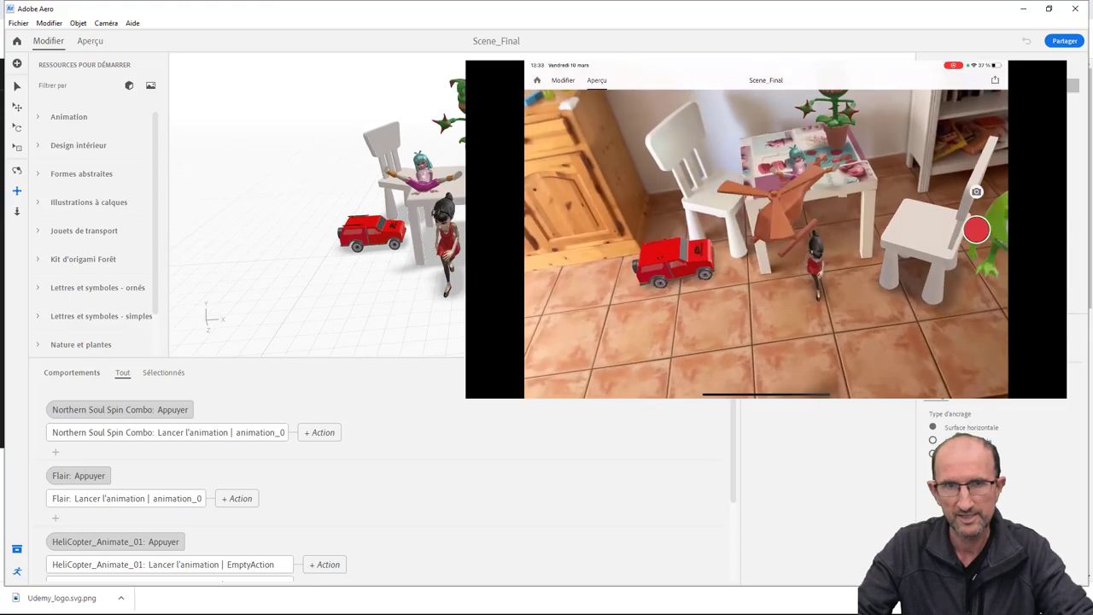
Step: Orbit and zoom toward the table during the tablet AR preview of Scene_Final
drag(269, 321, 212, 317)
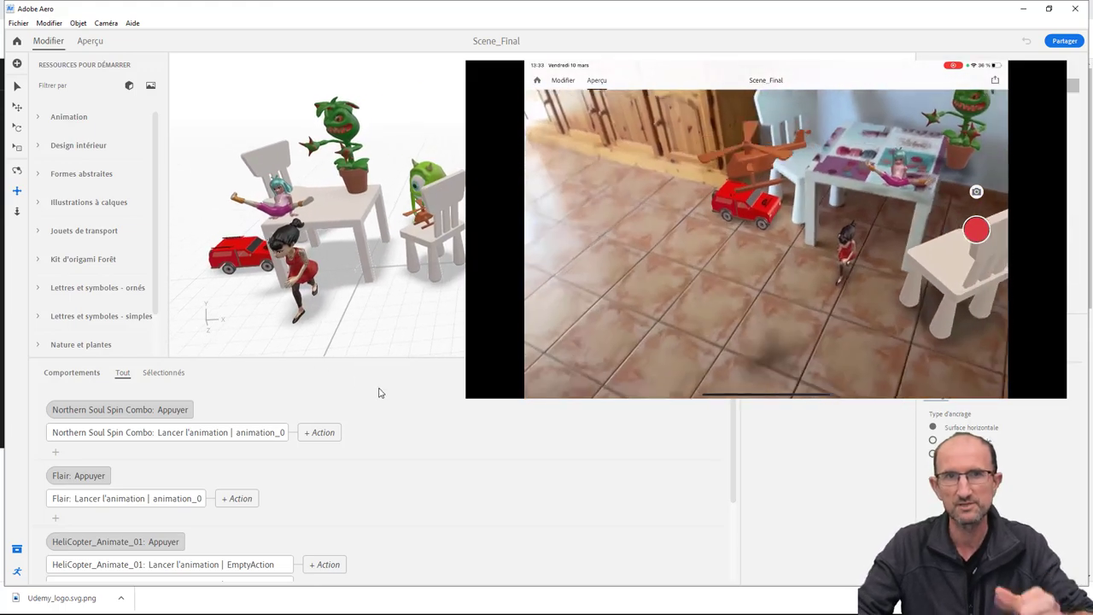